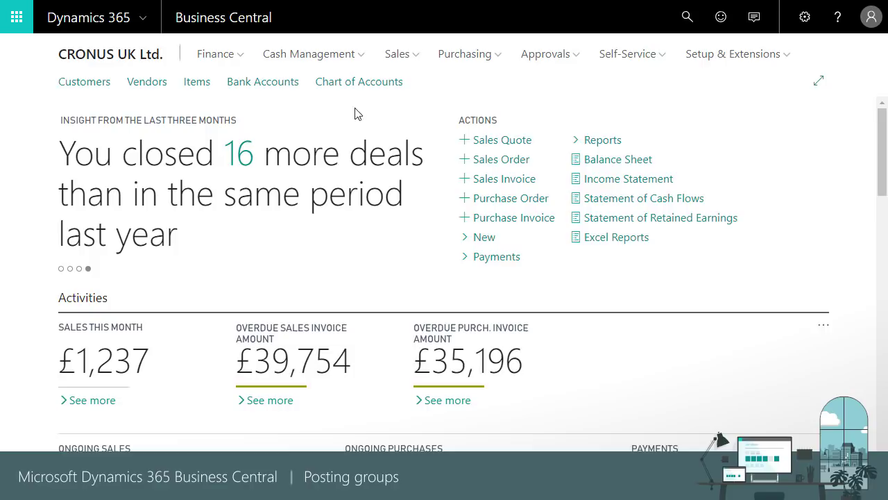
# - Search for 'posting group' and open the Gen. Business Posting Groups list showing DOMESTIC, EU and EXPORT
pyautogui.click(689, 18)
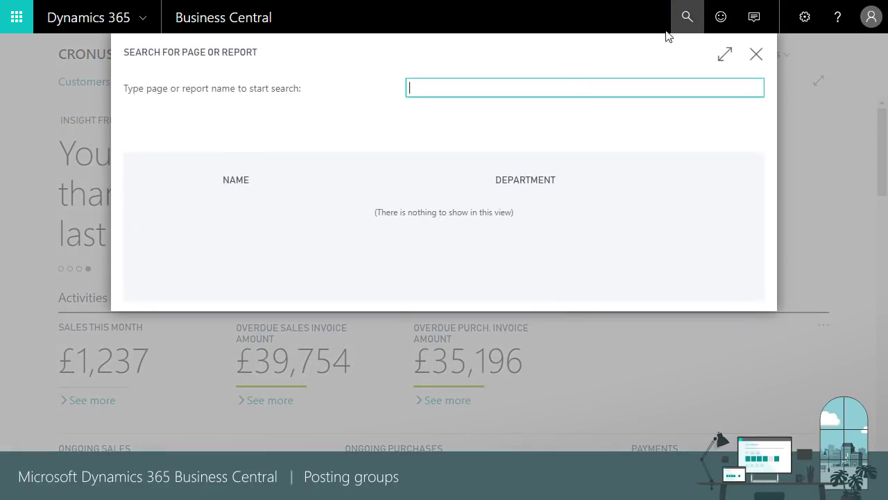
pyautogui.write('pos')
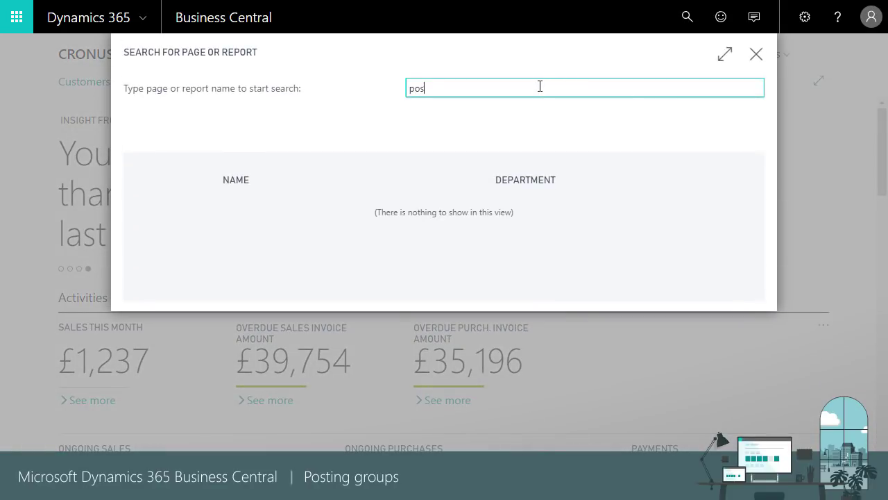
pyautogui.write('ting group')
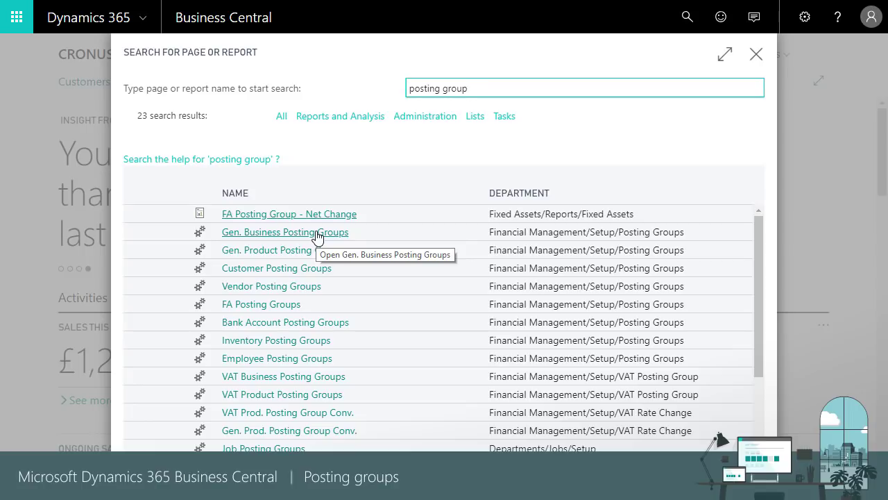
pyautogui.click(317, 236)
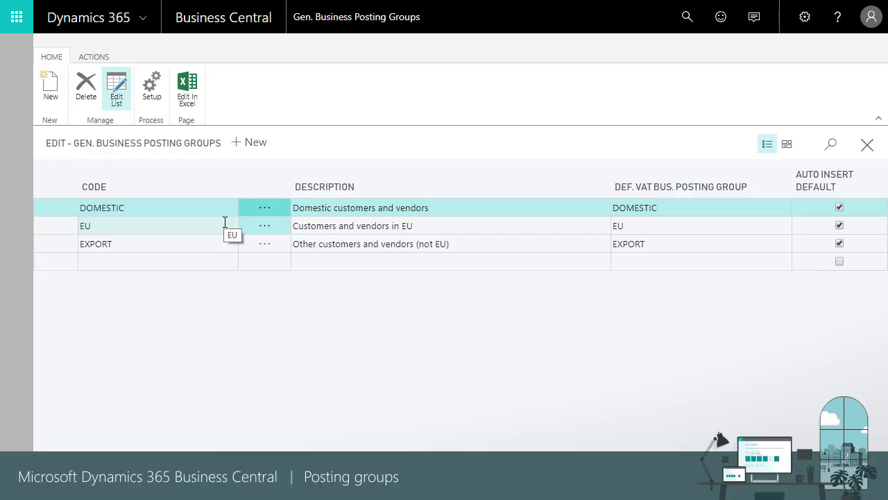
pyautogui.click(866, 144)
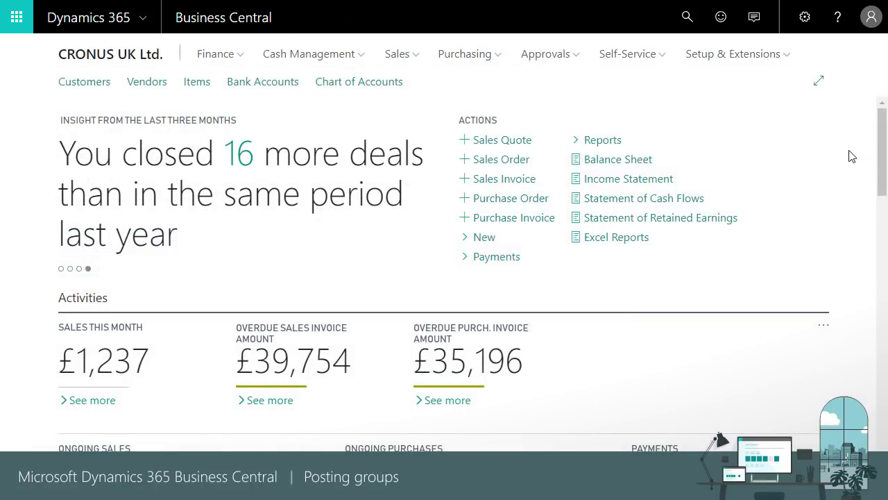
pyautogui.click(686, 20)
pyautogui.write('posting g')
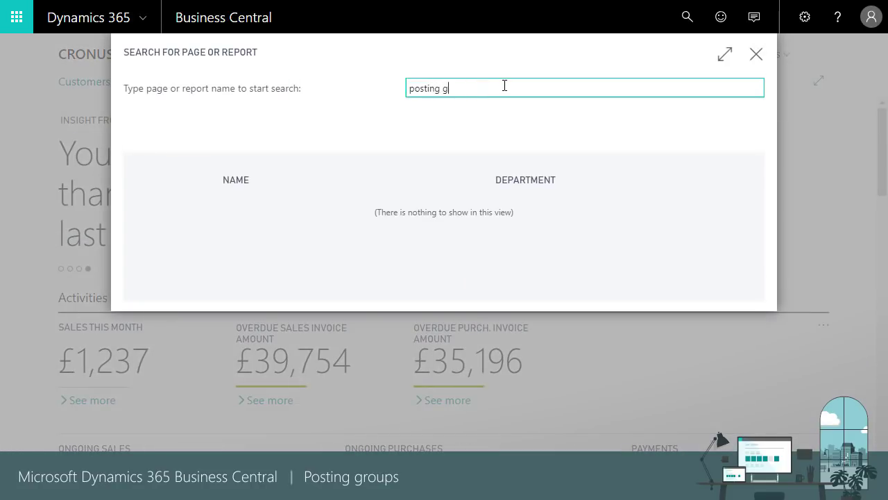
pyautogui.write('roup')
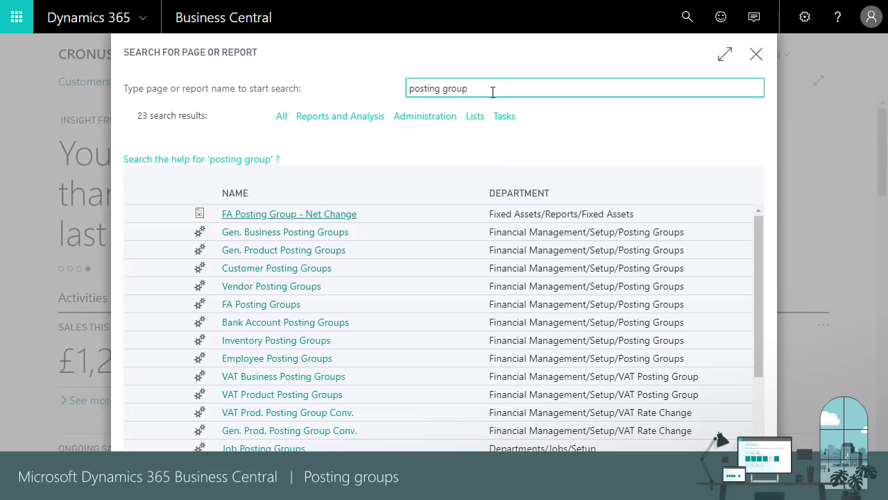
pyautogui.click(314, 252)
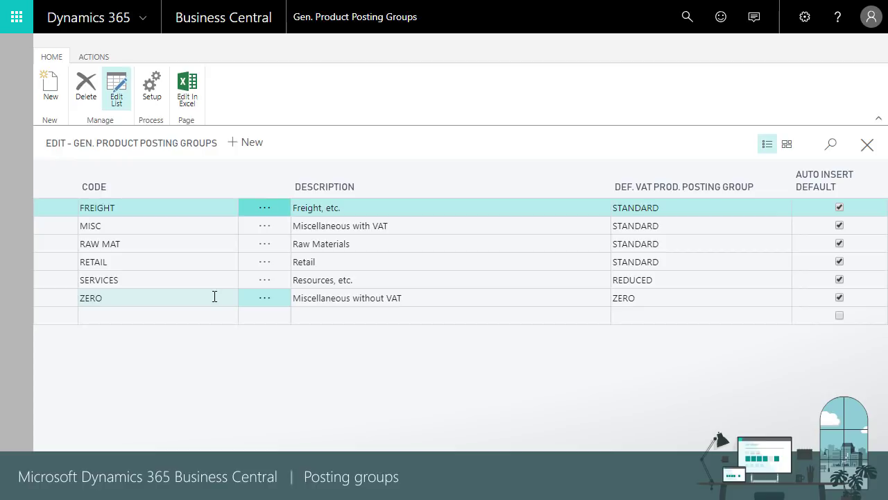
pyautogui.click(866, 146)
pyautogui.click(688, 16)
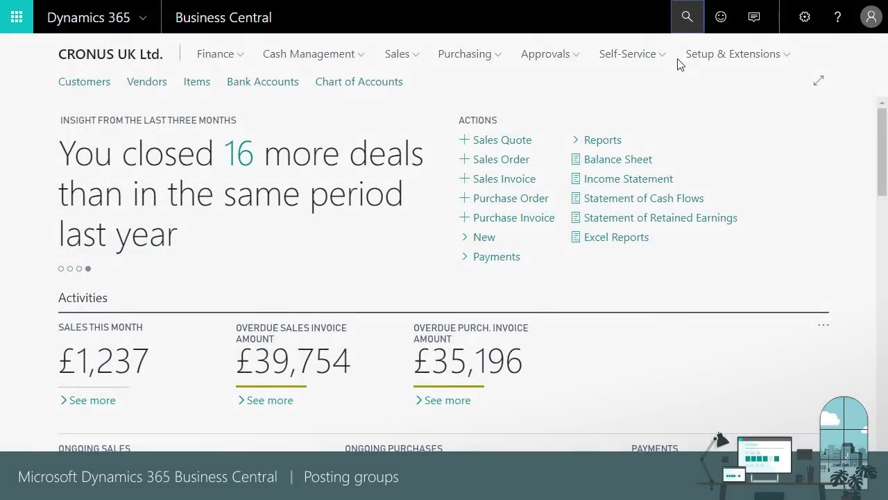
pyautogui.write('posti')
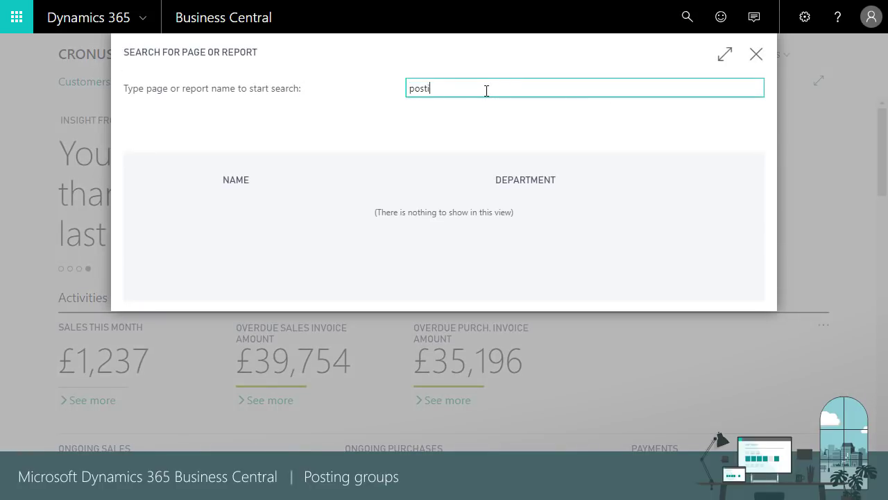
pyautogui.write('ng setup')
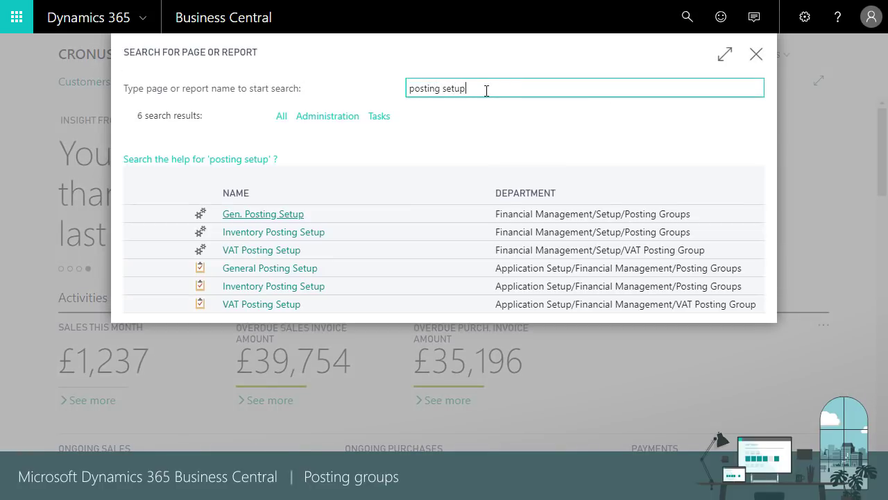
pyautogui.click(306, 214)
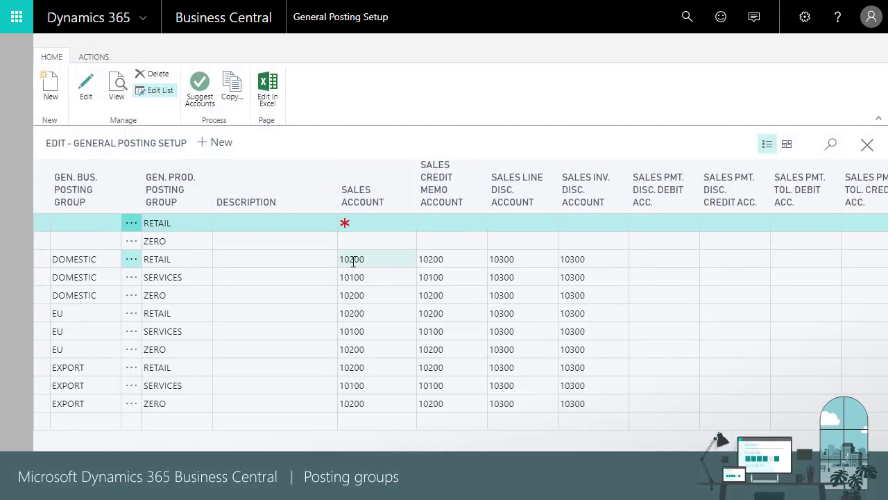
pyautogui.hscroll(10, 323, 393)
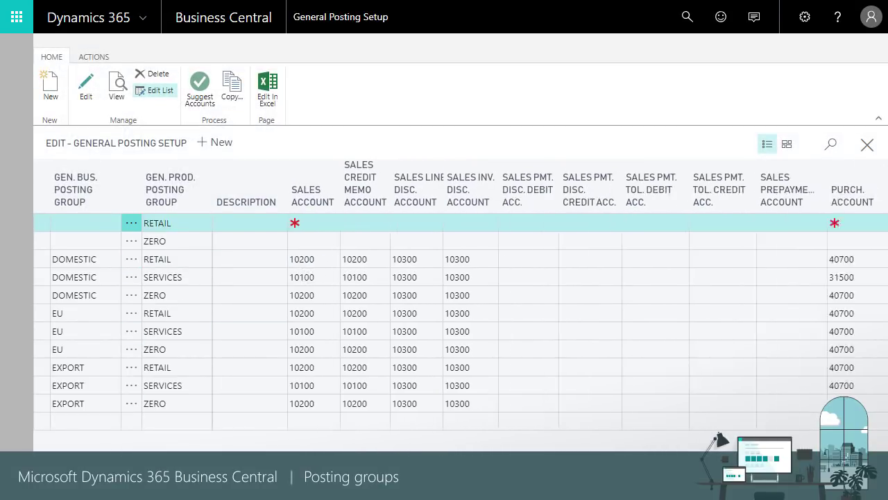
pyautogui.hscroll(10, 552, 295)
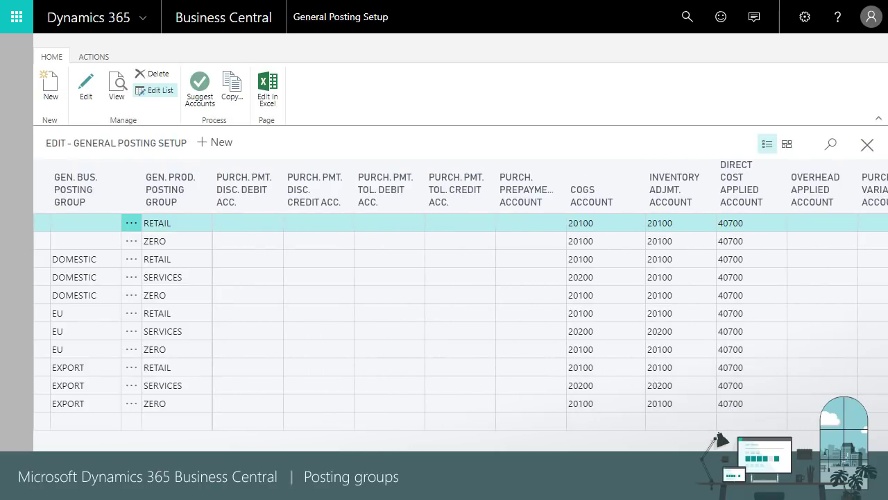
pyautogui.click(868, 145)
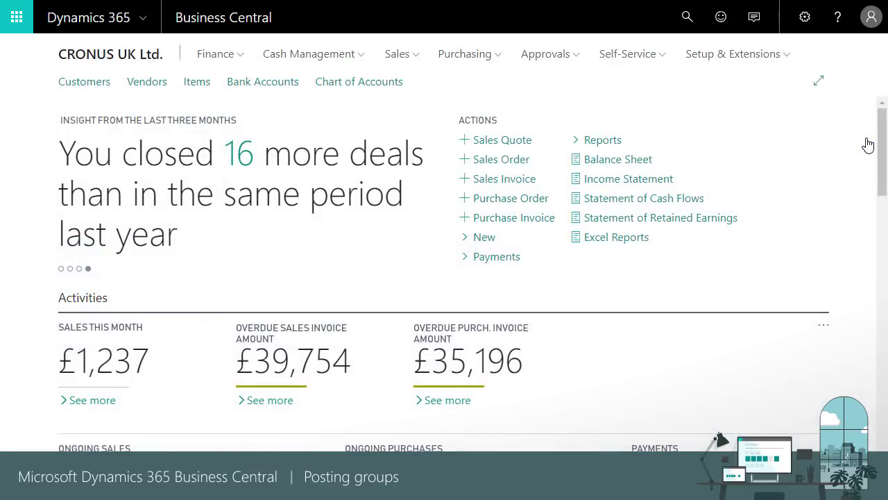
pyautogui.click(686, 17)
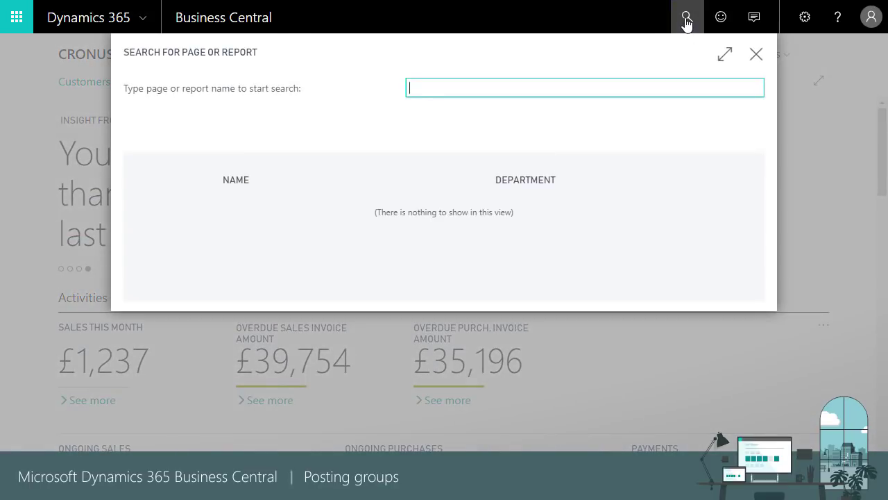
pyautogui.write('vat posting setup')
pyautogui.click(245, 214)
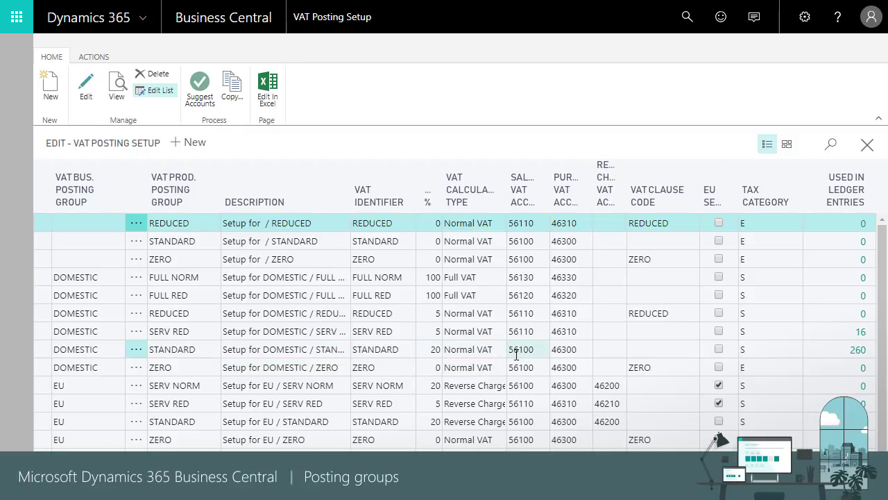
pyautogui.click(867, 145)
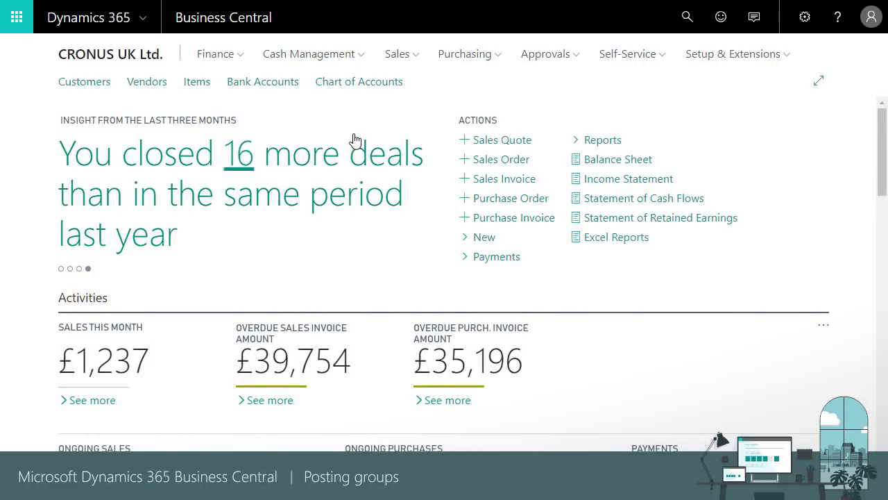
# - Open sales invoice 102204 and its customer card for Alpine Ski House
pyautogui.click(403, 56)
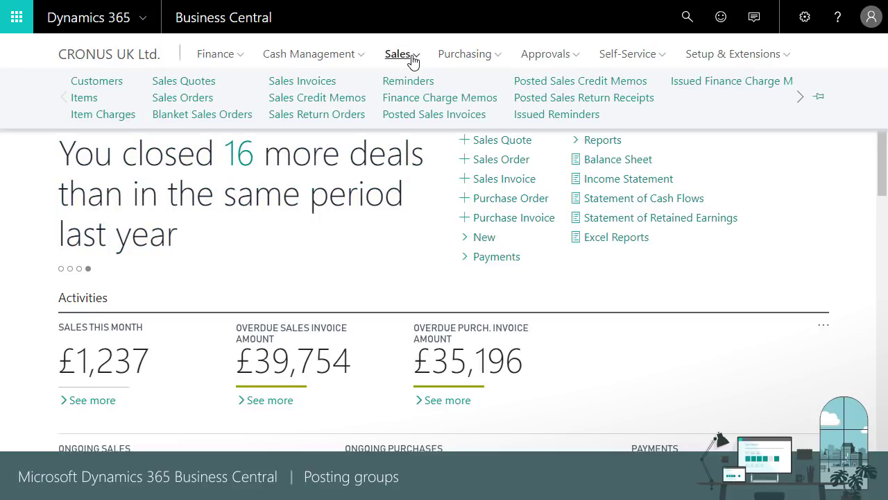
pyautogui.click(277, 81)
pyautogui.click(90, 267)
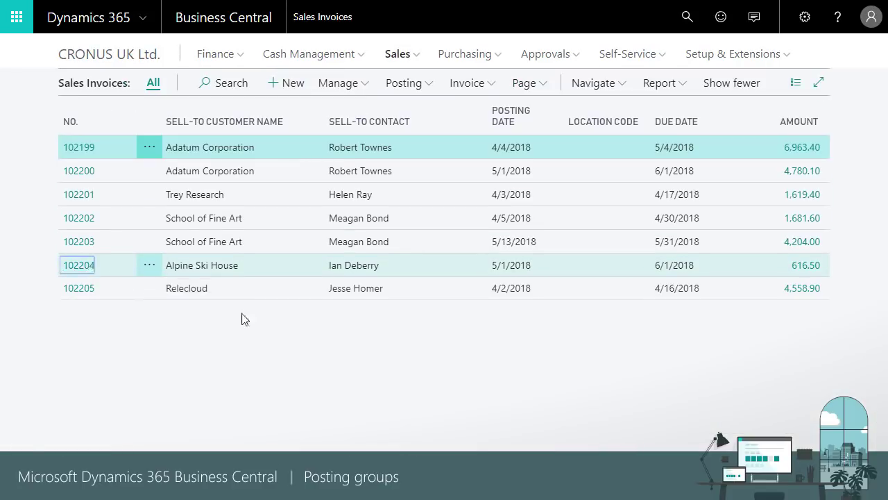
pyautogui.click(261, 93)
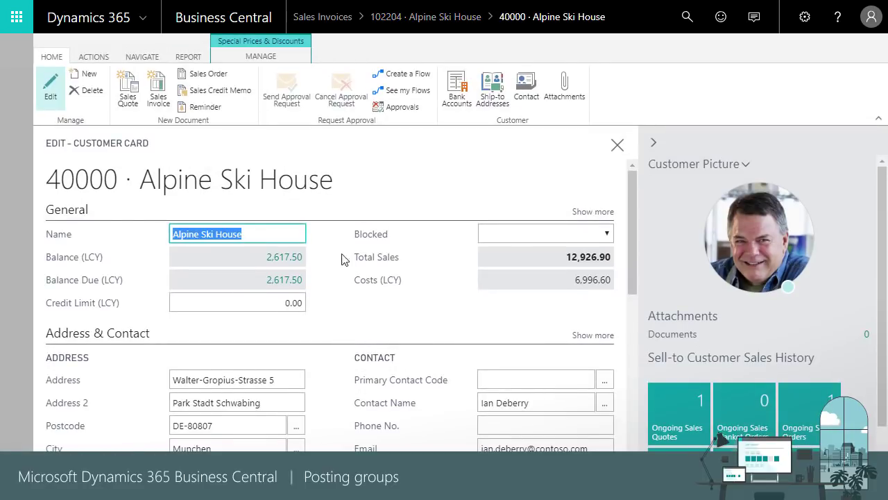
# - Browse the full customer posting group list without changing it, then close the customer card
pyautogui.scroll(-4, 370, 288)
pyautogui.scroll(-3, 370, 289)
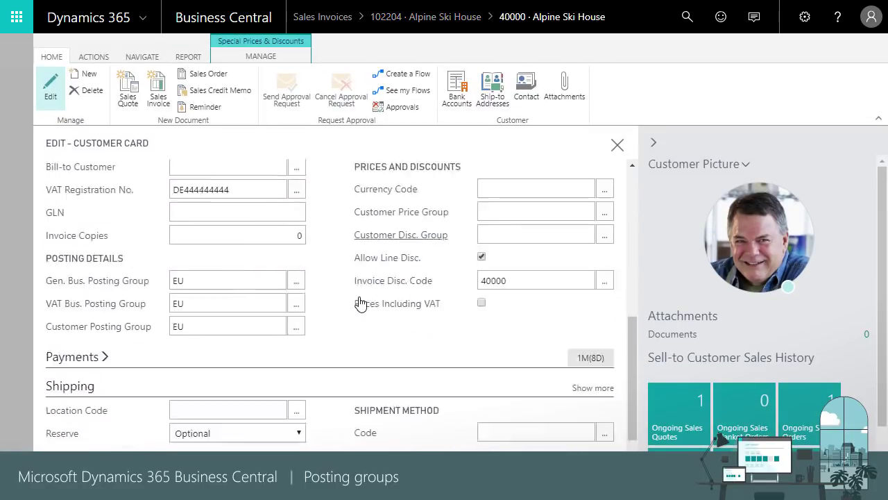
pyautogui.click(103, 291)
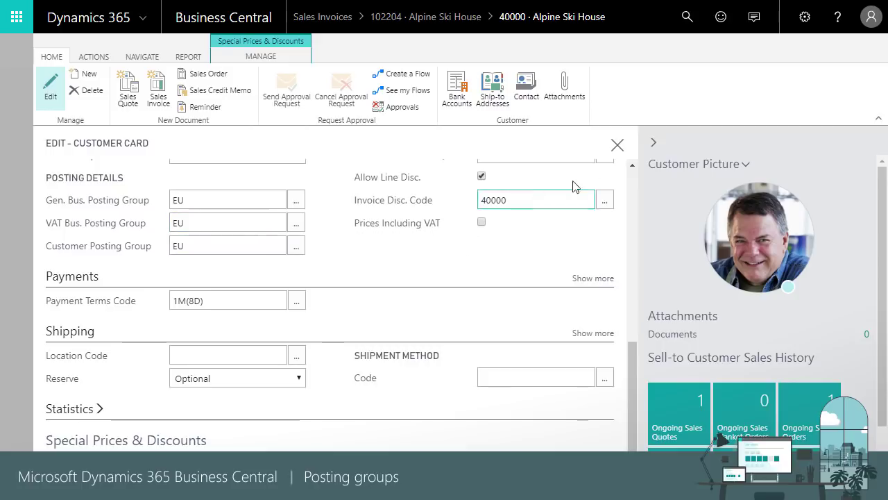
pyautogui.click(296, 247)
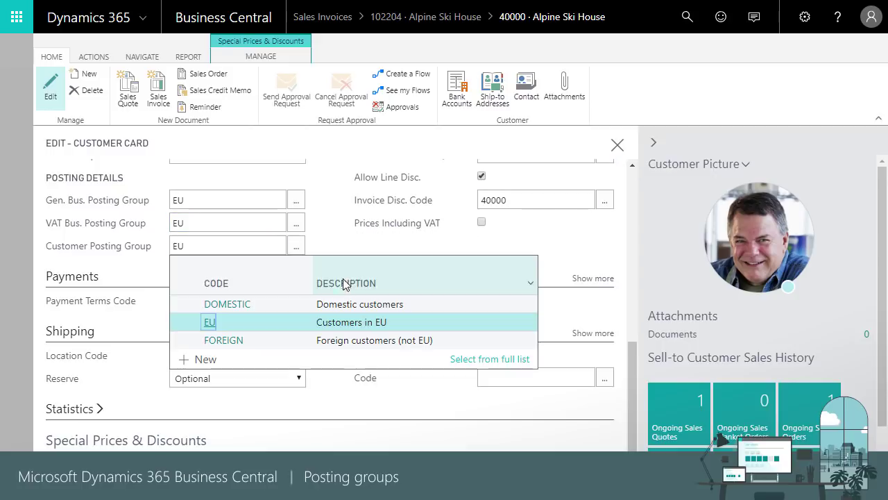
pyautogui.click(477, 359)
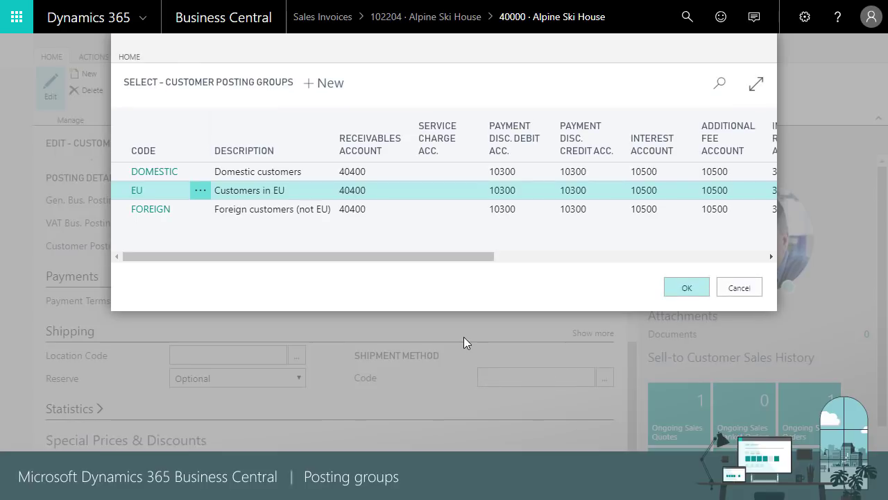
pyautogui.click(752, 291)
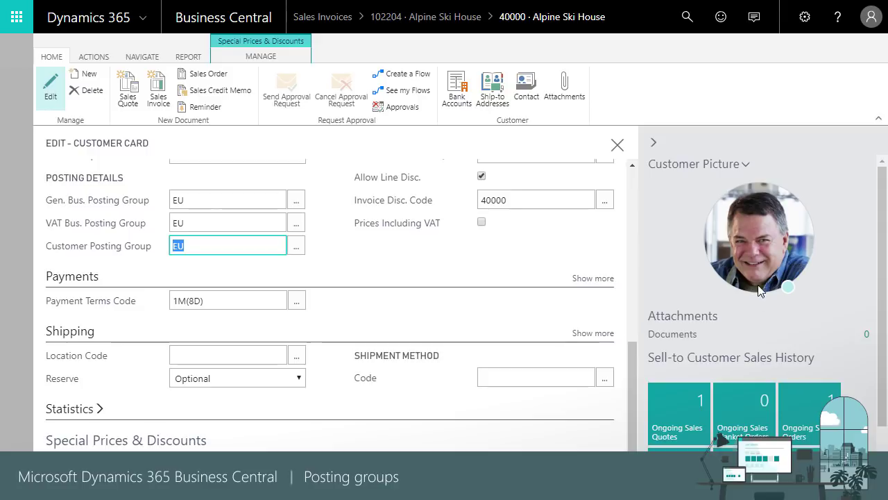
pyautogui.click(617, 145)
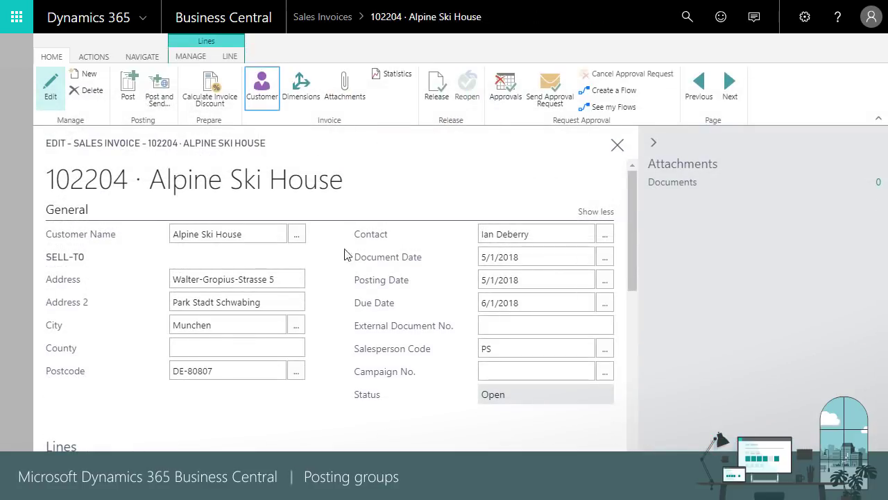
# - Pick ATHENS Desk on a new invoice line and view its posting groups RETAIL, STANDARD and RESALE
pyautogui.scroll(-3, 323, 264)
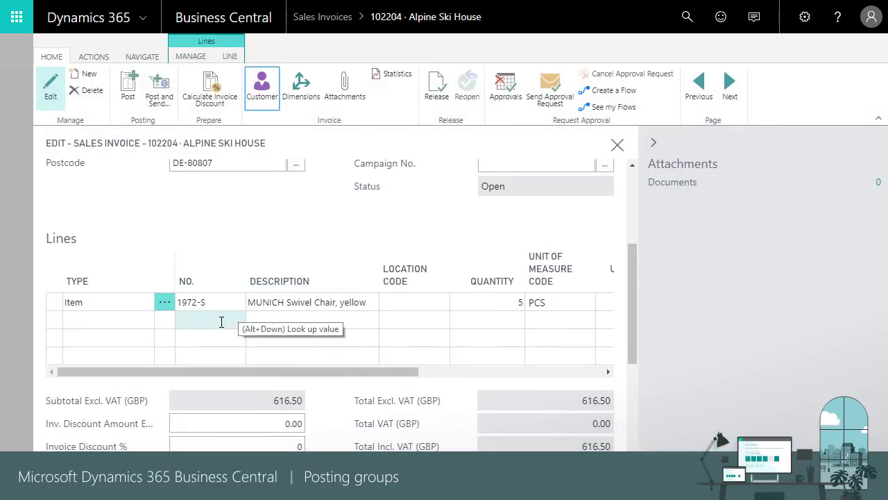
pyautogui.click(238, 318)
pyautogui.click(236, 320)
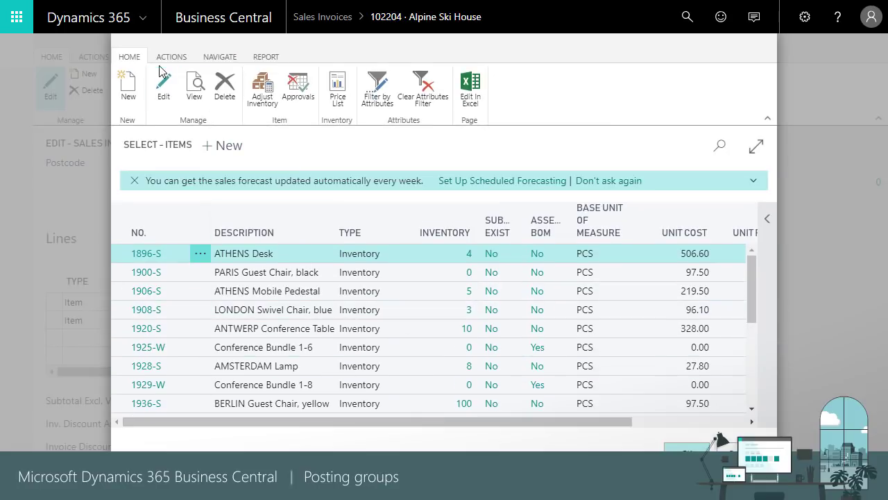
pyautogui.click(166, 94)
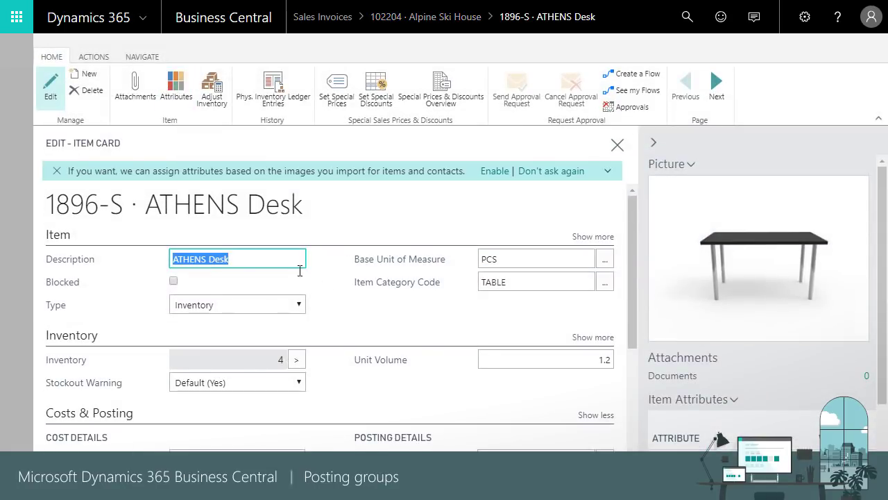
pyautogui.scroll(-2, 452, 321)
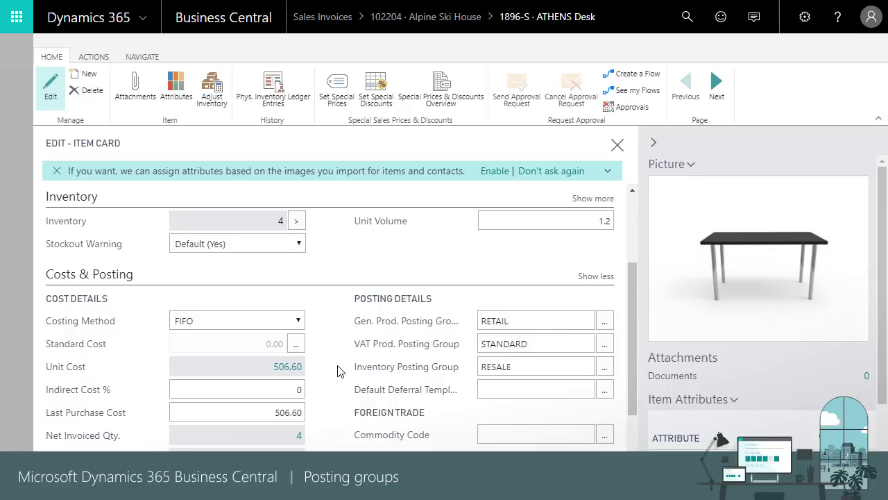
# - Check RESALE's inventory posting setup with account 40700, keeping RESALE, then look up general product posting groups
pyautogui.click(603, 367)
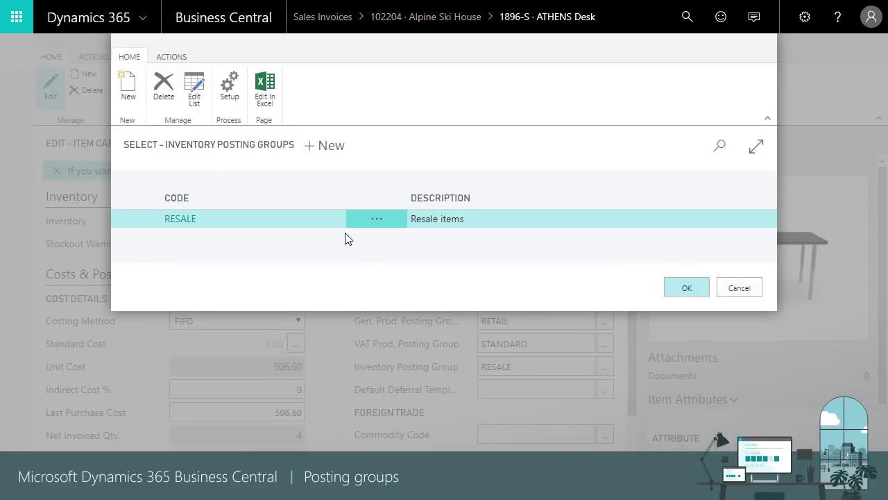
pyautogui.click(230, 85)
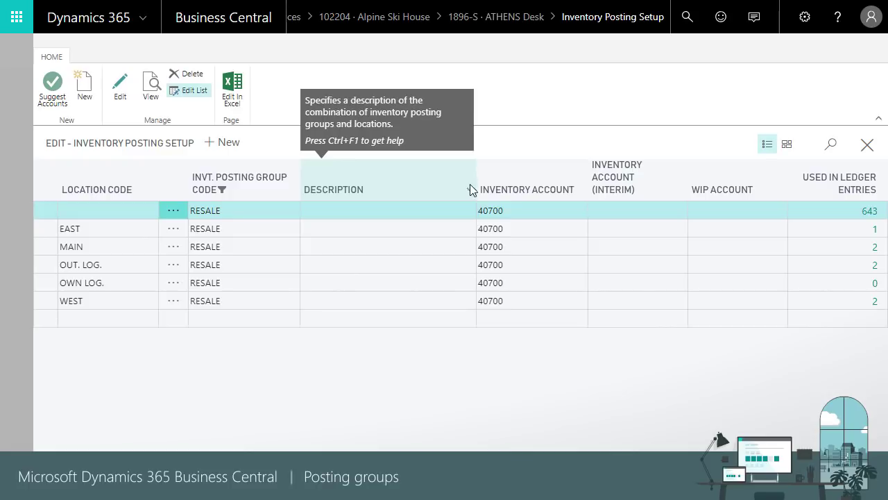
pyautogui.click(866, 144)
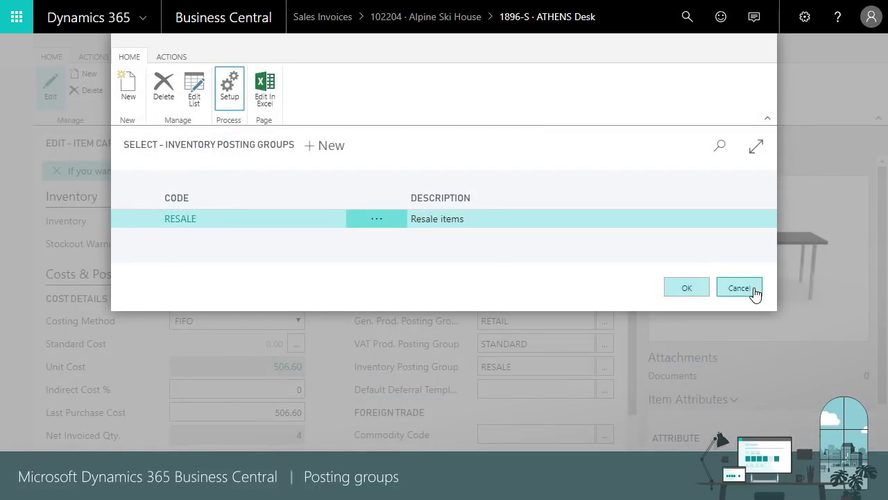
pyautogui.click(688, 289)
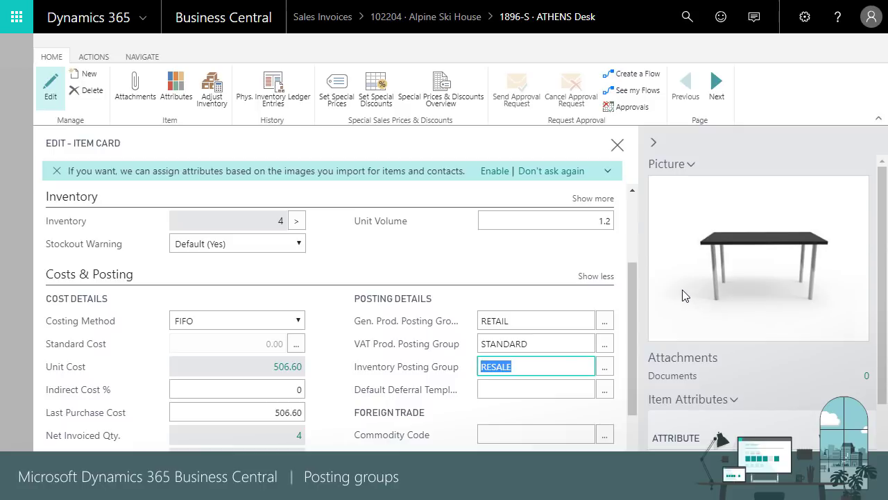
pyautogui.click(606, 322)
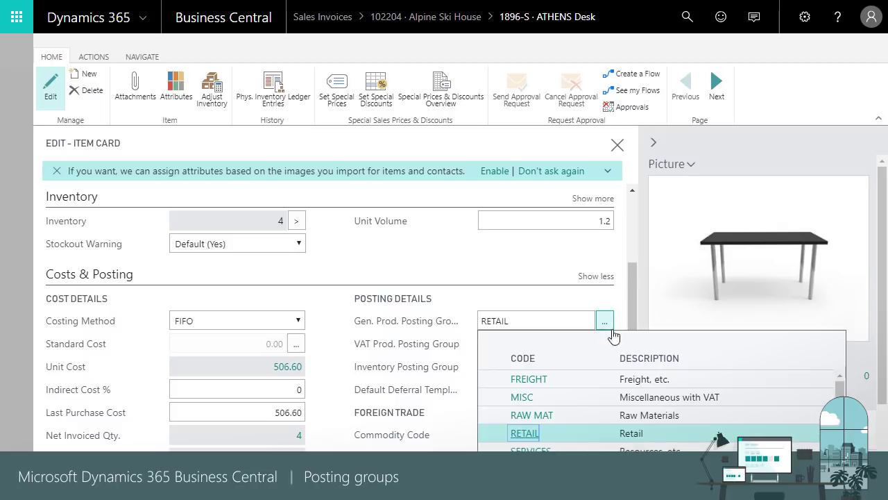
# - Review RETAIL's general posting setup (sales 10200, purchases 50200, COGS 20100), keep RETAIL, and close the ATHENS Desk card
pyautogui.click(606, 322)
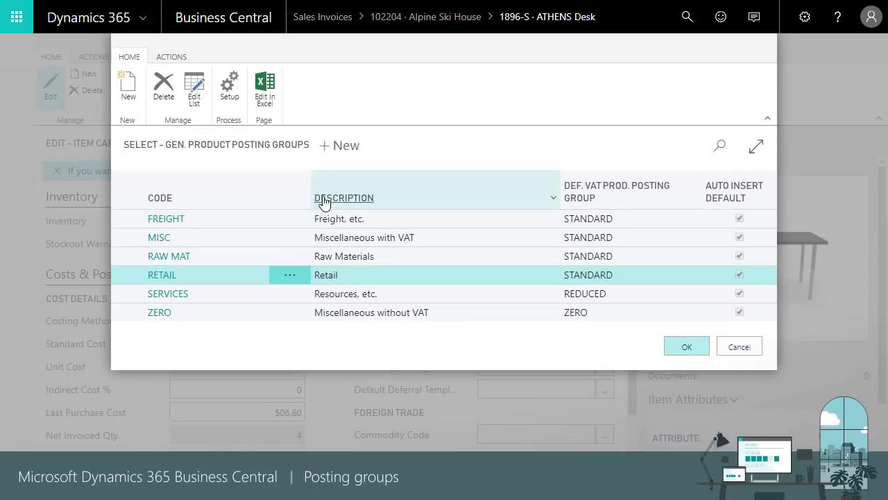
pyautogui.click(231, 88)
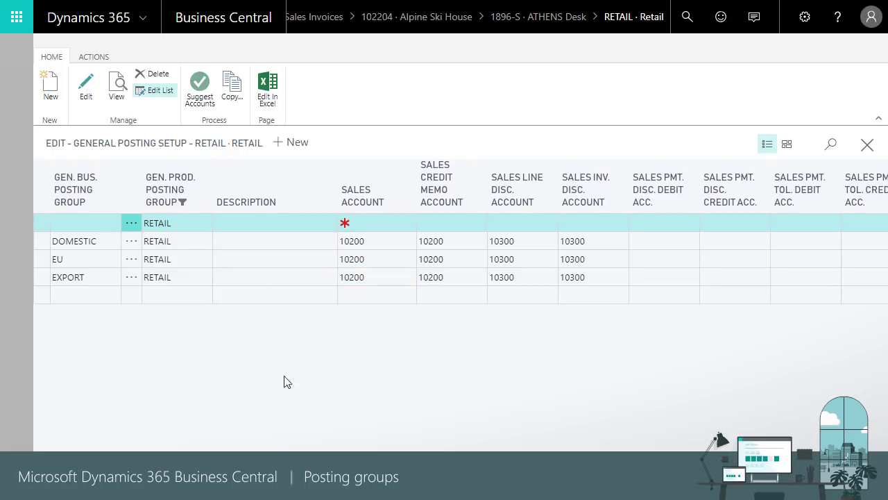
pyautogui.hscroll(10, 458, 257)
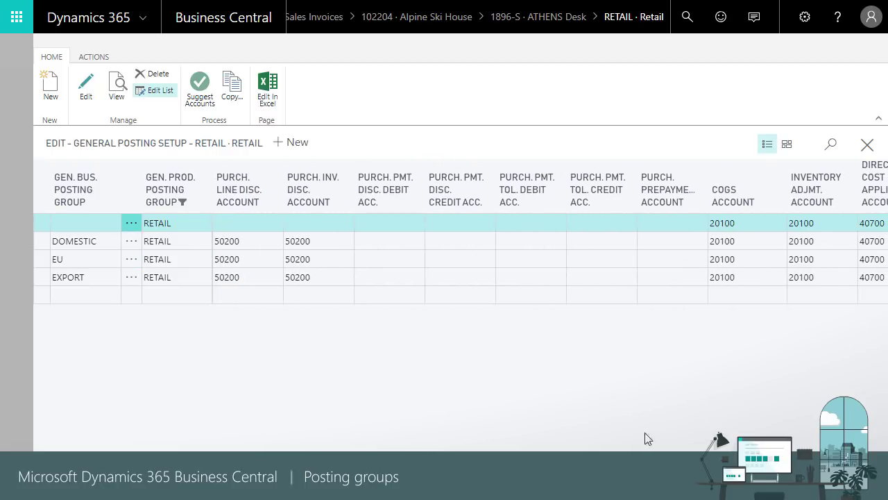
pyautogui.click(867, 144)
pyautogui.click(687, 345)
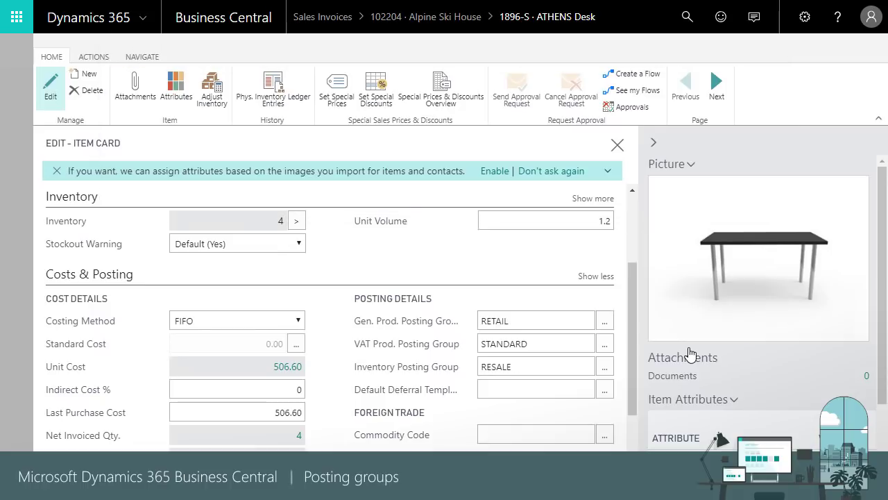
pyautogui.press('Tab')
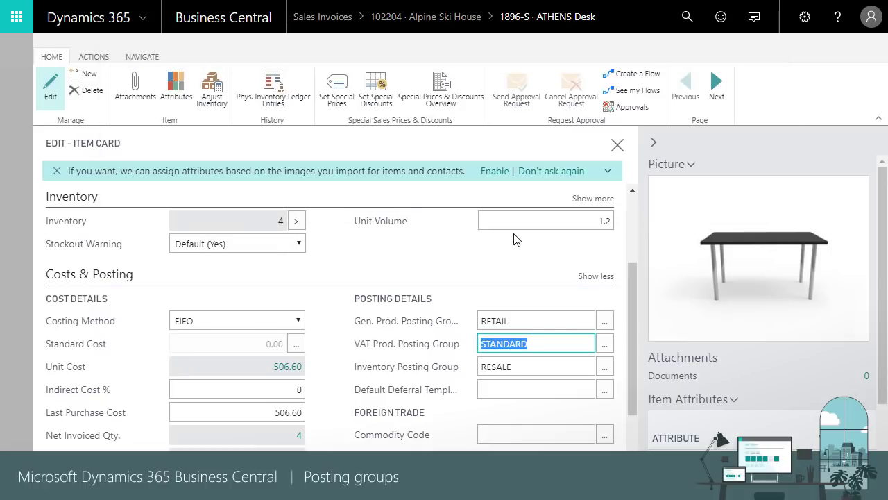
pyautogui.click(617, 144)
# - Return to sales invoice 102204 and preview the entries posting it would create
pyautogui.click(727, 446)
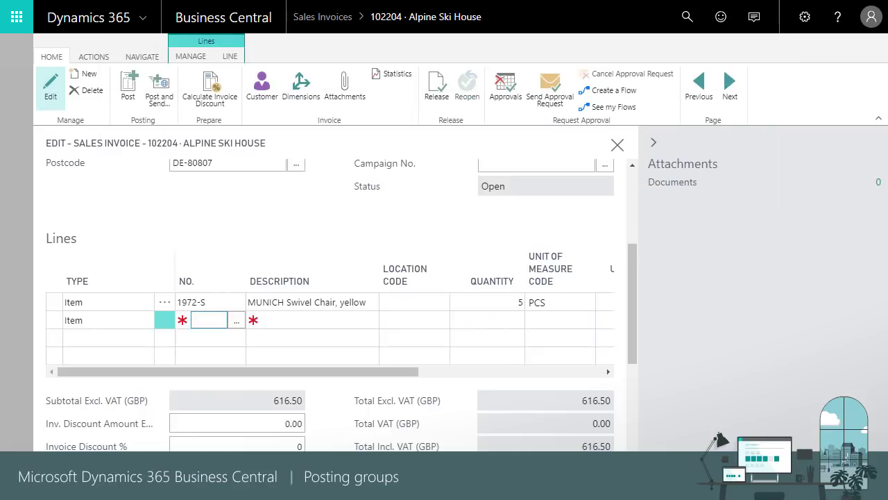
pyautogui.click(104, 60)
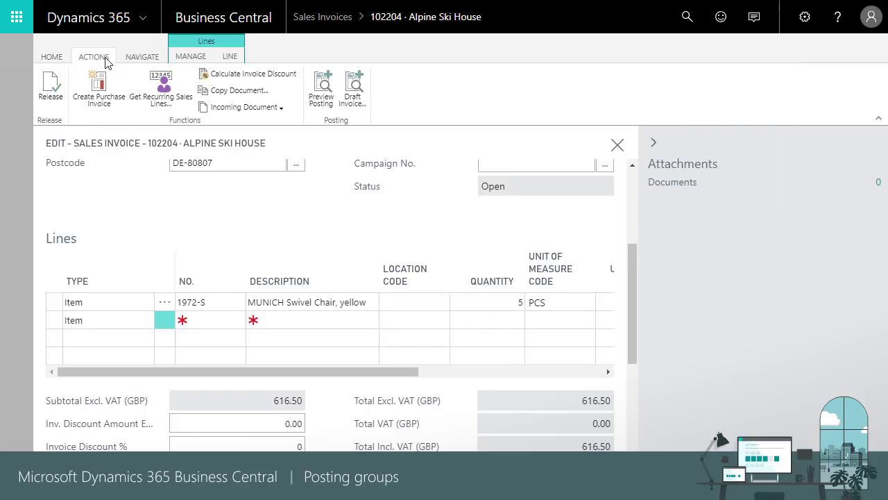
pyautogui.click(321, 103)
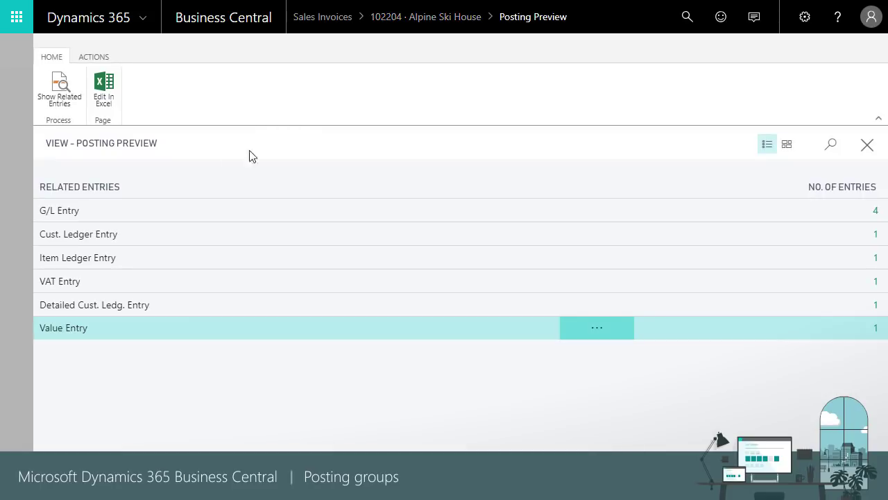
# - Inspect the previewed customer ledger, item ledger and EU reverse-charge VAT entries
pyautogui.click(190, 235)
pyautogui.click(875, 234)
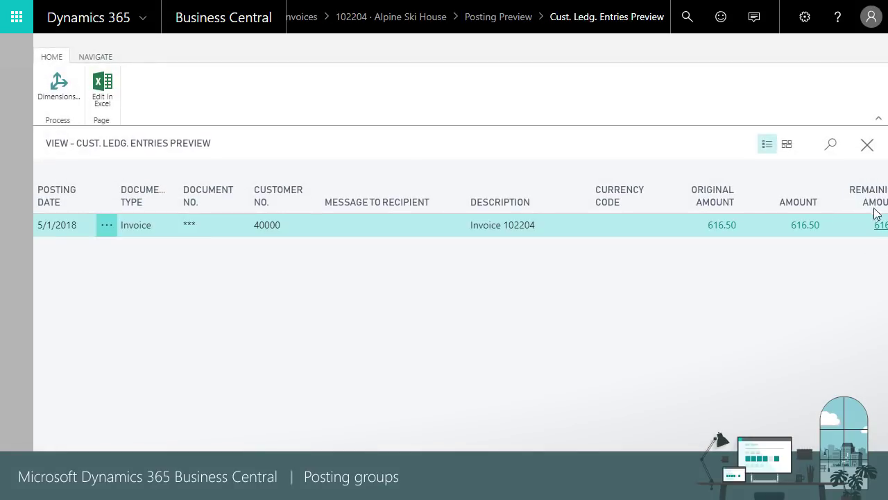
pyautogui.click(867, 145)
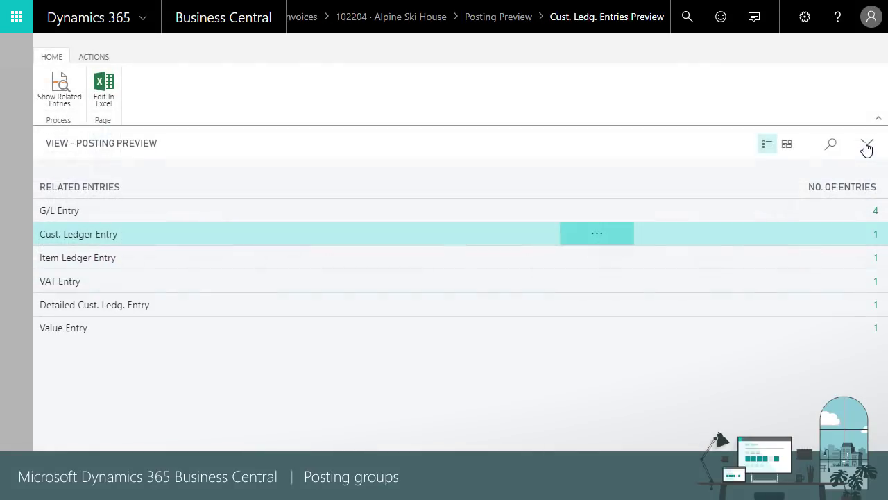
pyautogui.click(444, 261)
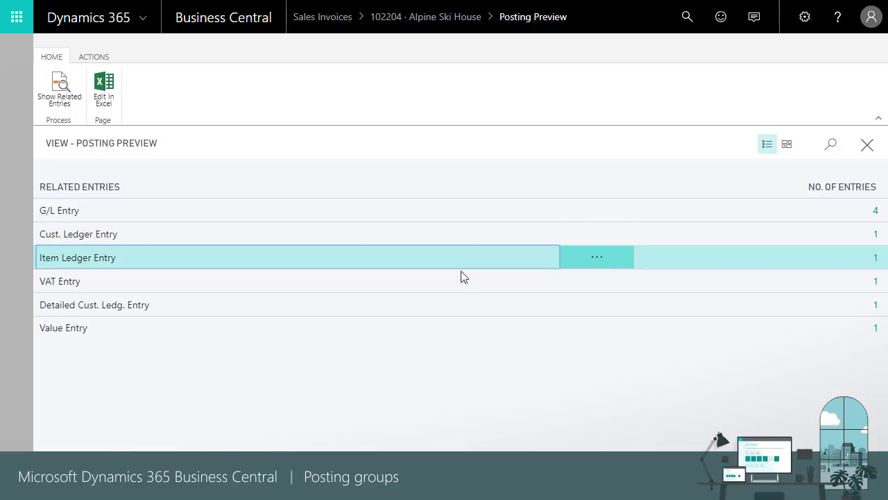
pyautogui.click(876, 258)
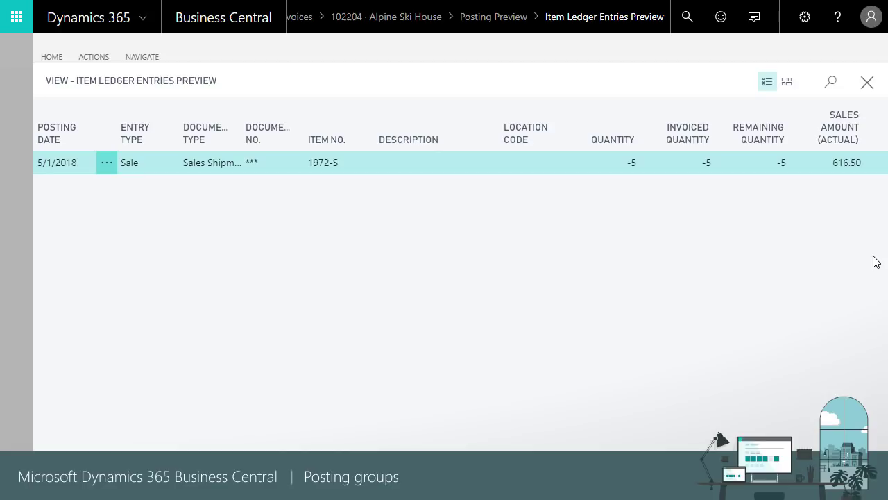
pyautogui.click(865, 85)
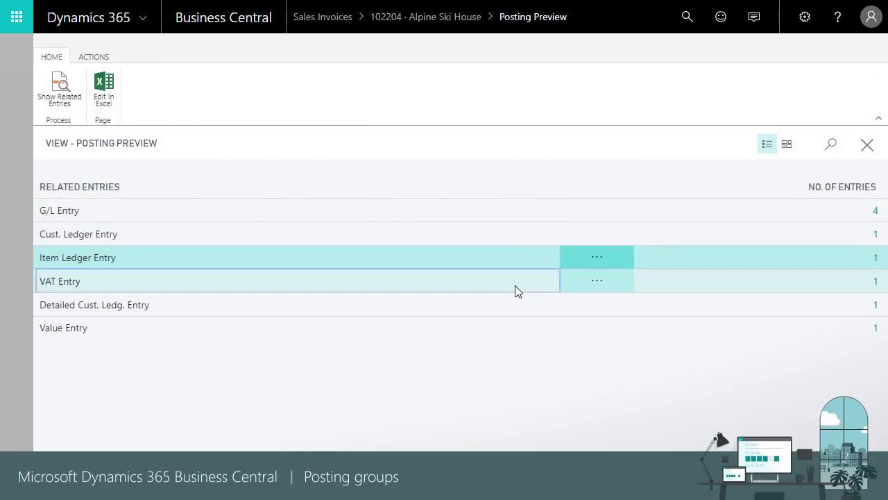
pyautogui.click(541, 284)
pyautogui.click(877, 281)
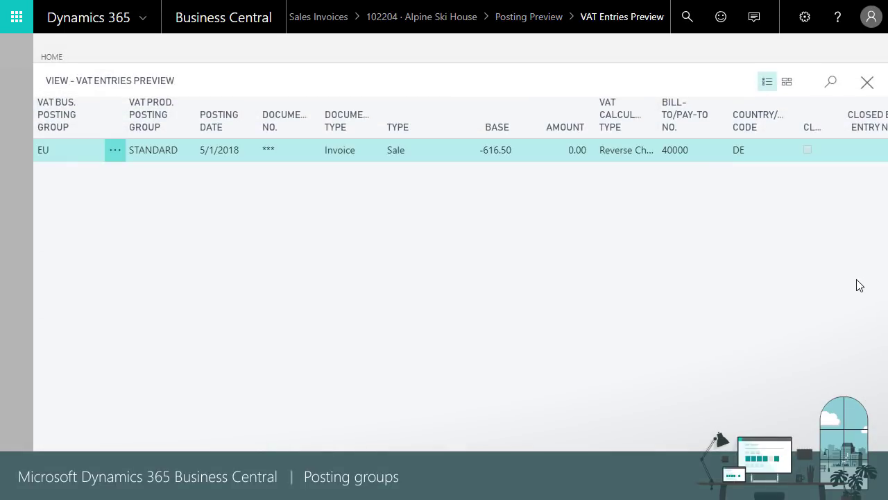
pyautogui.click(867, 84)
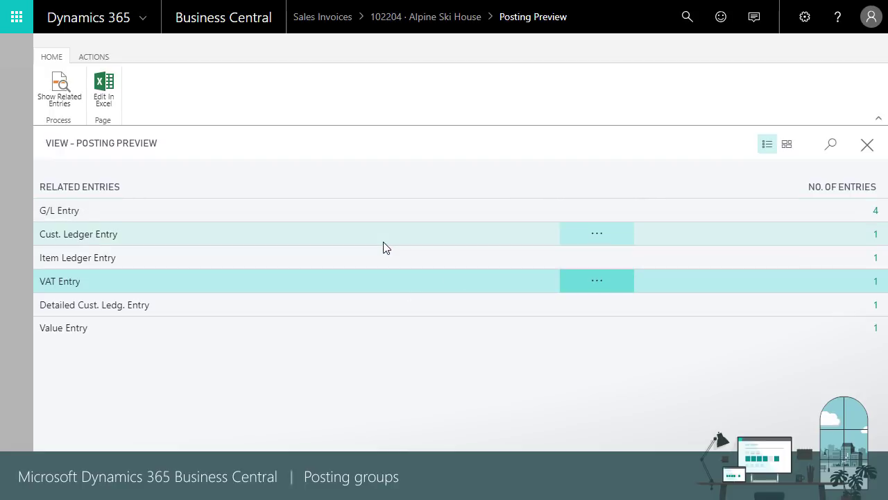
# - Inspect the four previewed G/L entries for accounts 40700, 20100, 10200 and 40400
pyautogui.click(350, 217)
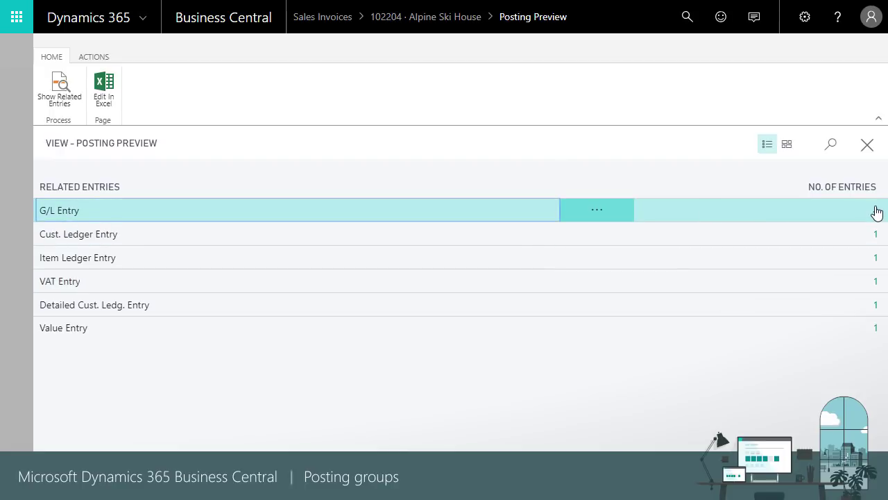
pyautogui.click(875, 211)
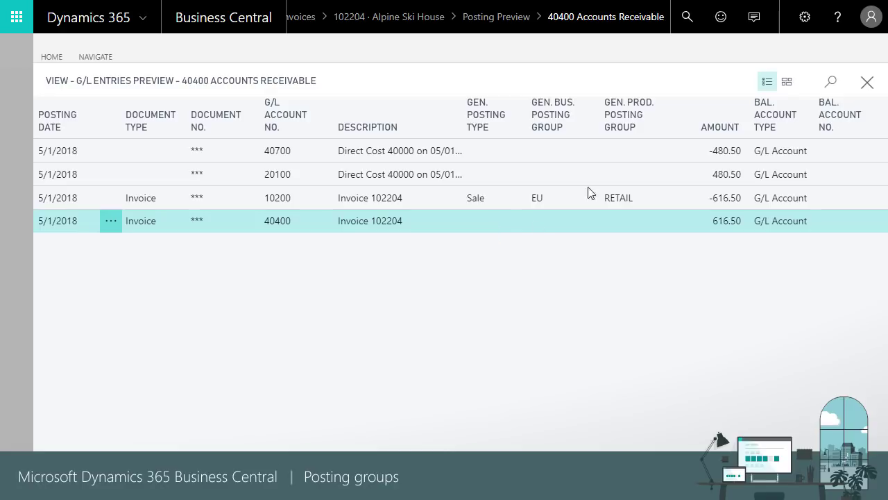
pyautogui.click(866, 86)
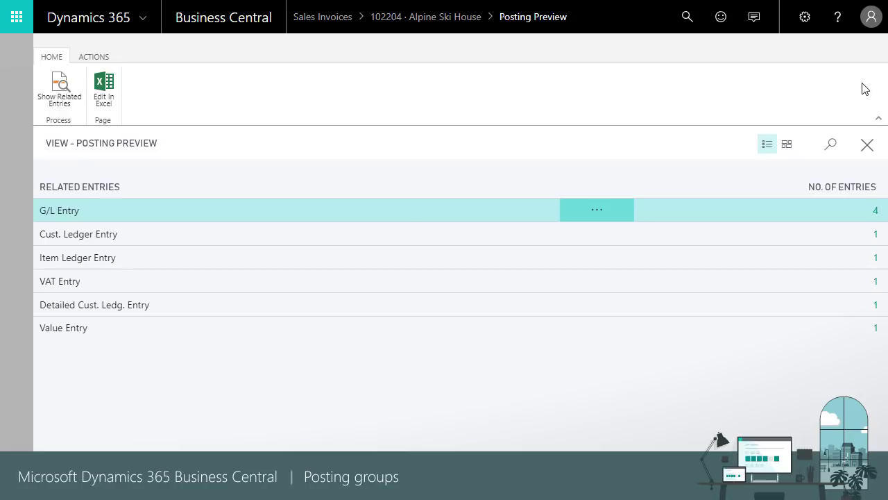
# - Close the posting preview and leave invoice 102204 unposted, returning to the CRONUS UK Ltd. home page
pyautogui.click(867, 147)
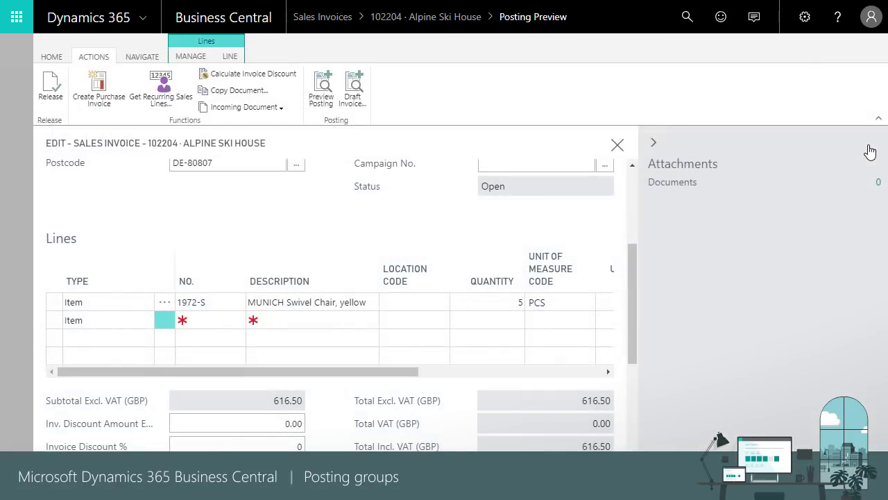
pyautogui.click(618, 145)
pyautogui.click(534, 300)
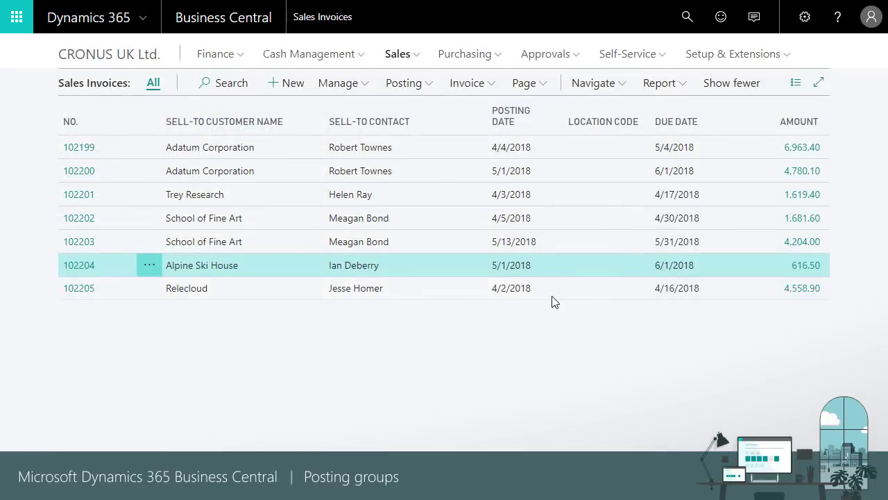
pyautogui.click(128, 56)
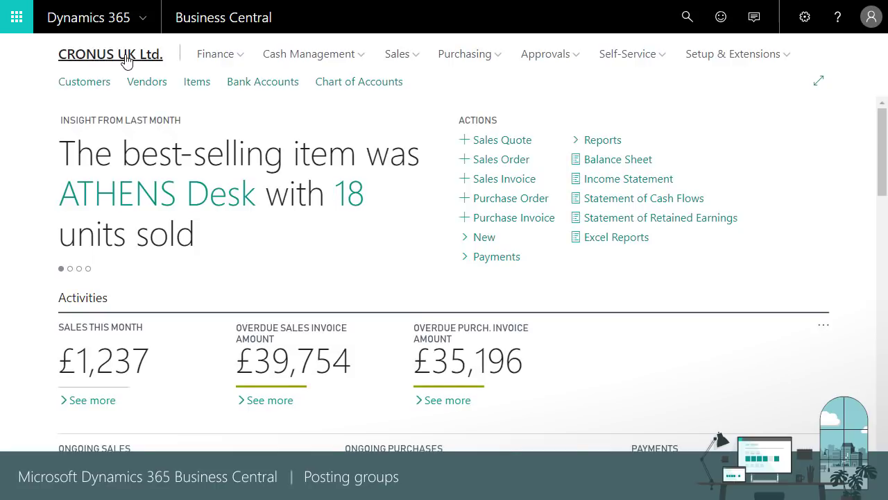
pyautogui.scroll(-1, 149, 116)
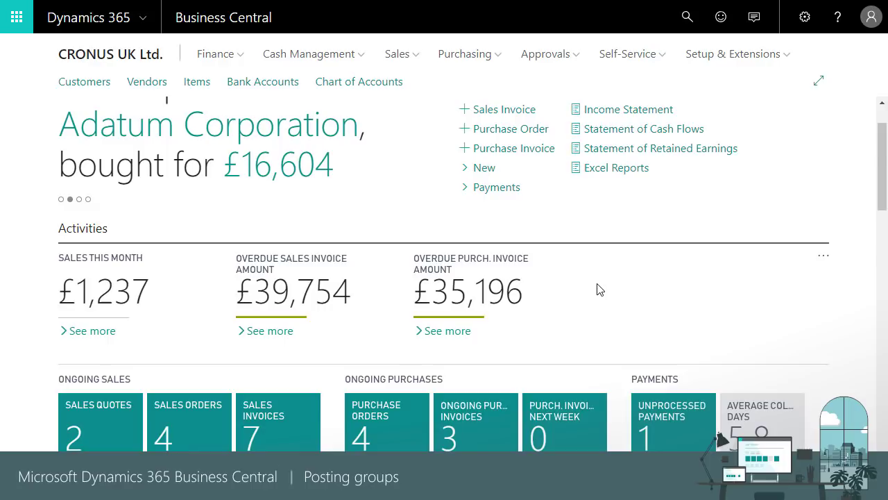
# - Open purchase invoice 107210 for First Up Consultants and list all G/L accounts from its 31900 Rounding line
pyautogui.click(477, 427)
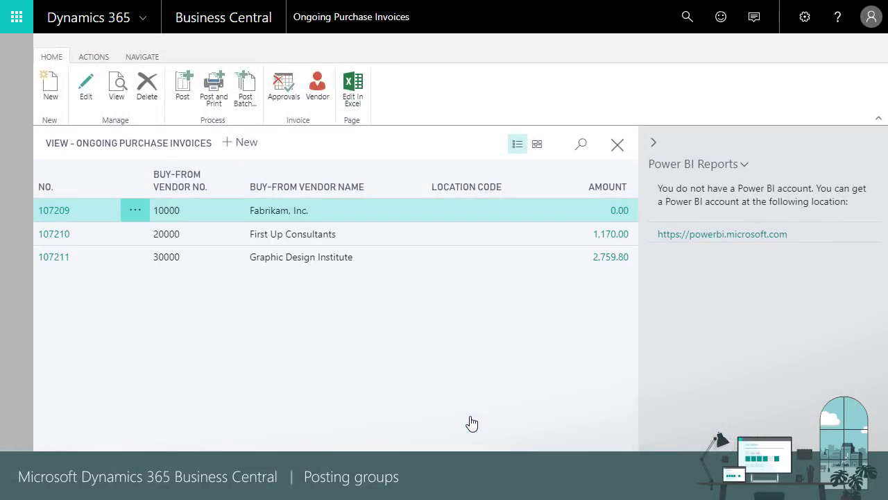
pyautogui.click(253, 236)
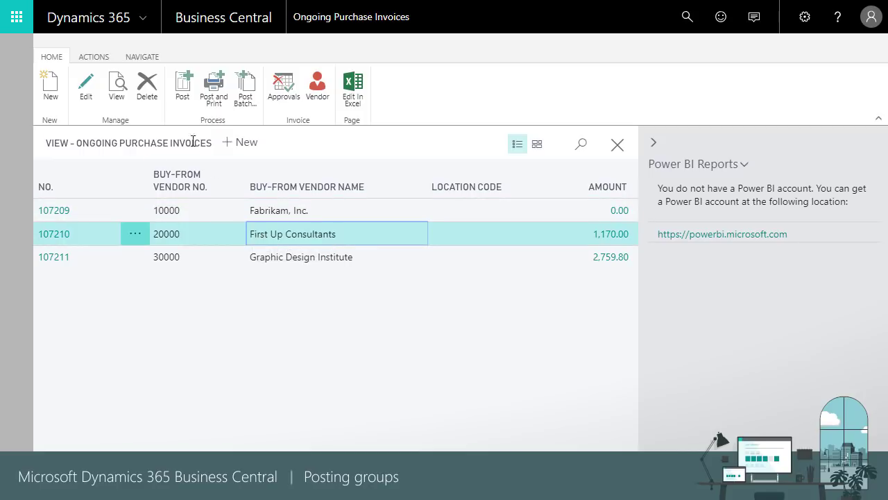
pyautogui.click(88, 89)
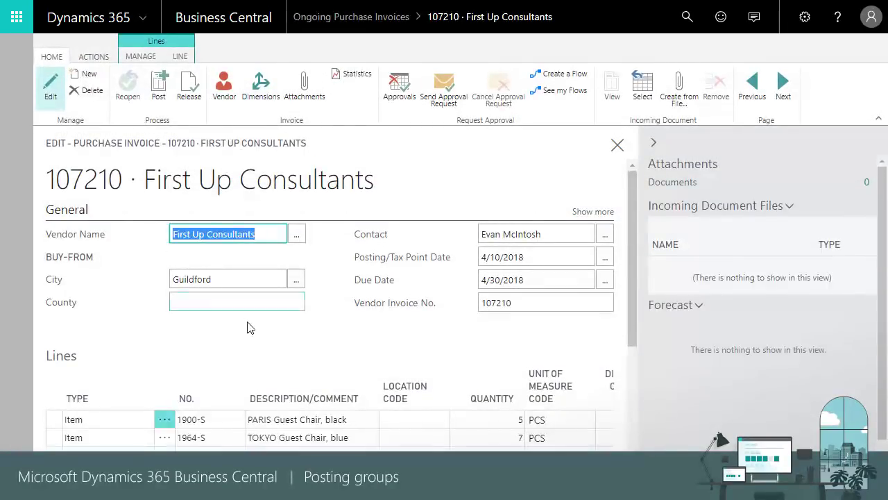
pyautogui.scroll(-1, 292, 350)
pyautogui.click(222, 384)
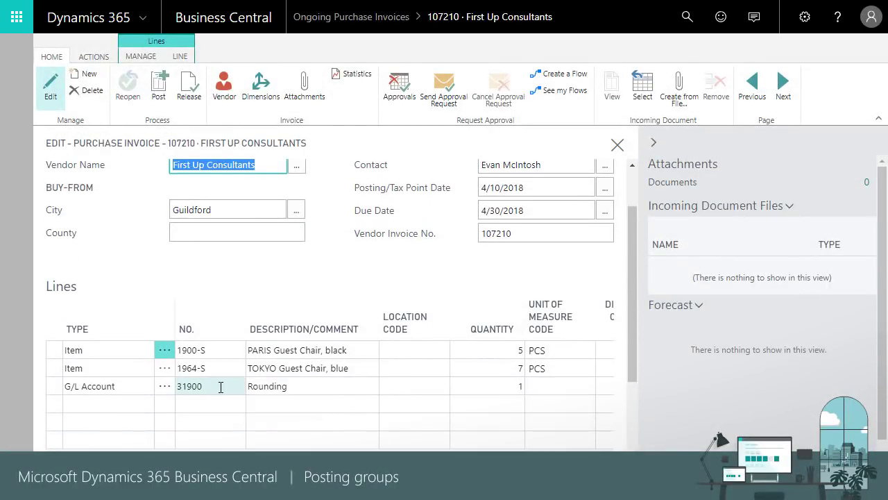
pyautogui.click(237, 387)
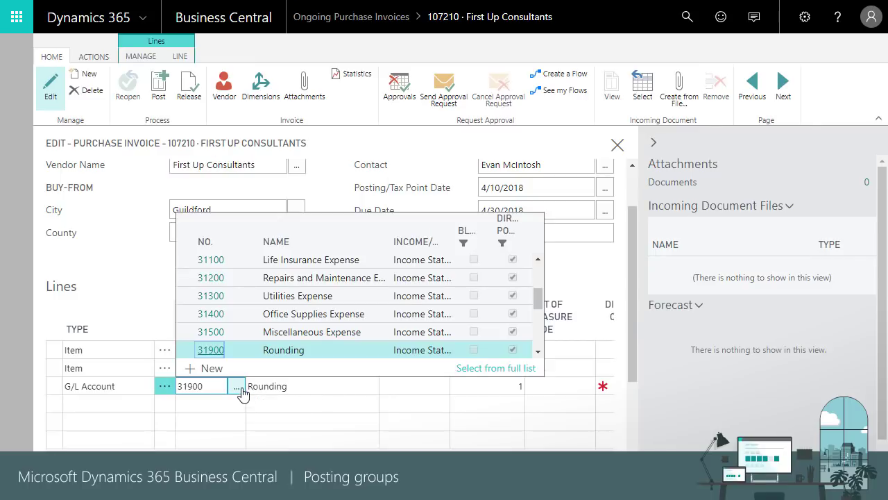
pyautogui.click(500, 369)
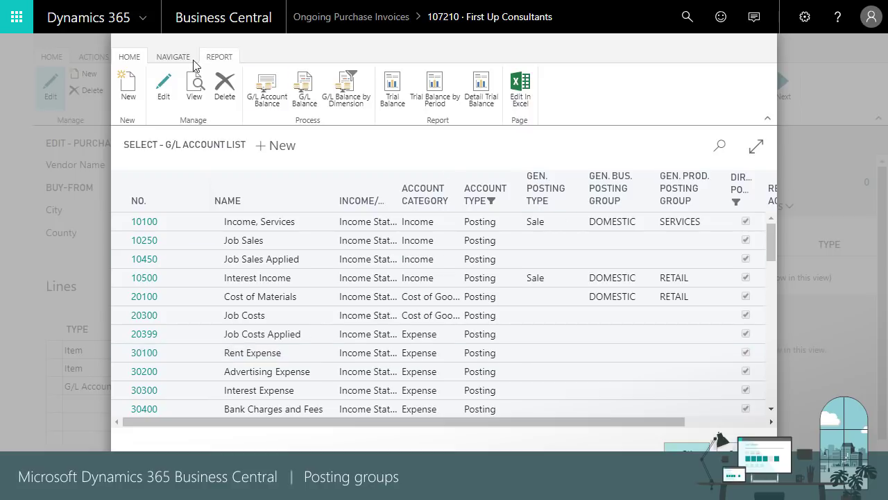
# - View where account 31900 Rounding is used, including the vendor posting groups referencing it
pyautogui.click(171, 60)
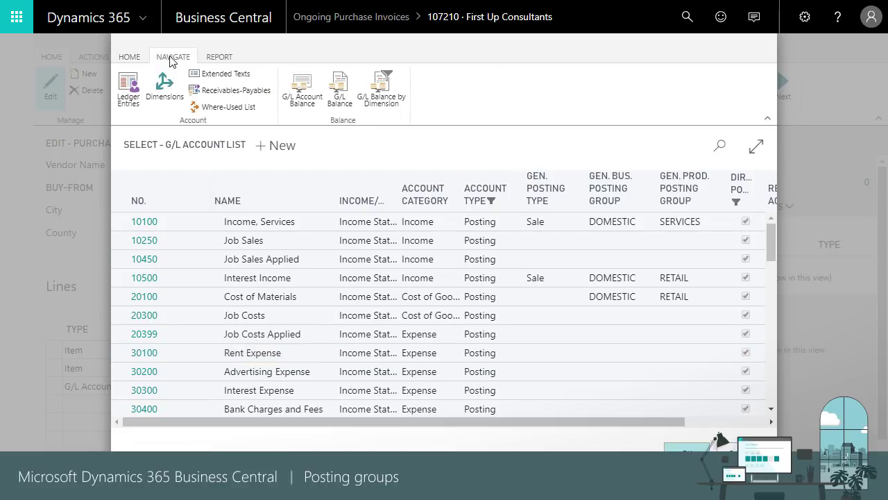
pyautogui.click(244, 109)
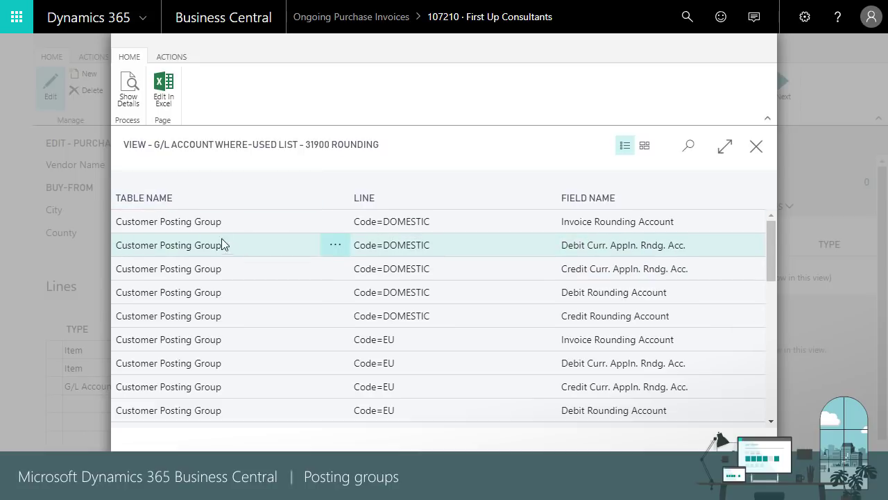
pyautogui.click(129, 101)
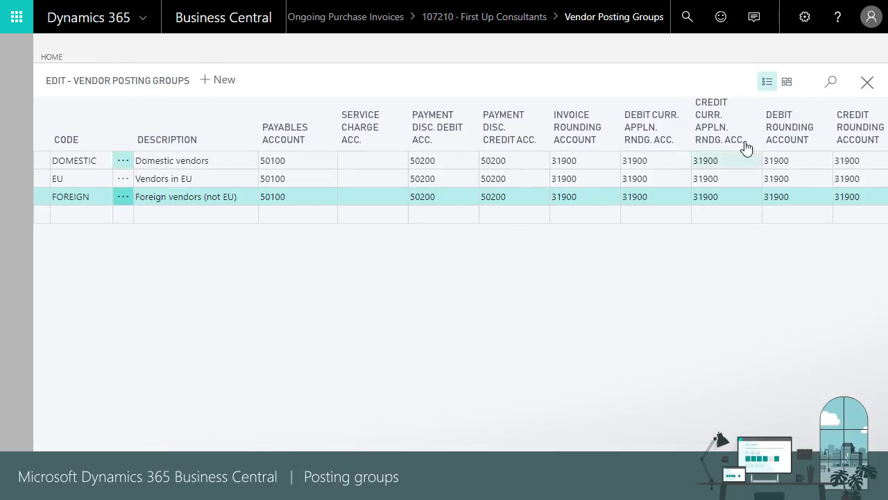
pyautogui.click(870, 84)
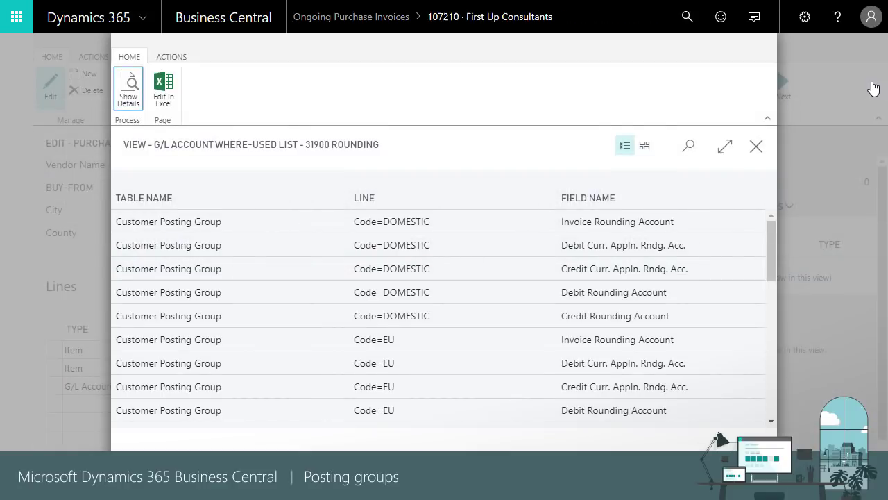
# - Close the open pages and exit purchase invoice 107210 and its list without posting
pyautogui.click(756, 146)
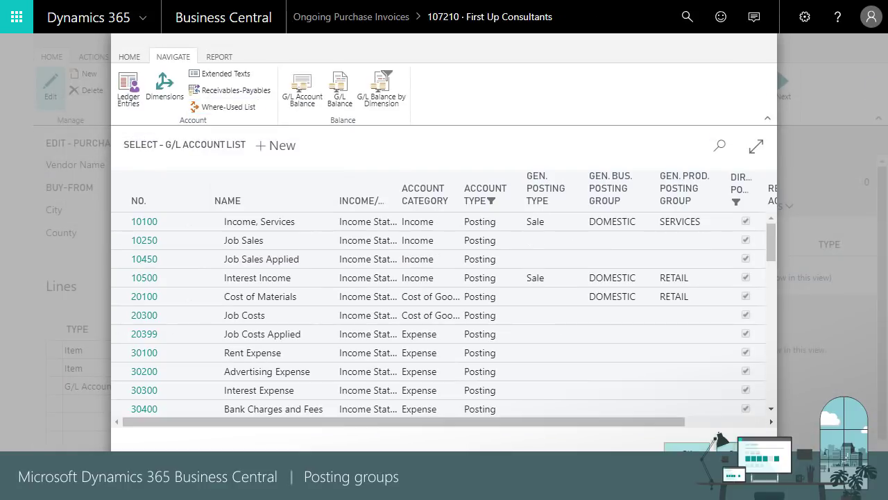
pyautogui.click(789, 145)
pyautogui.click(616, 145)
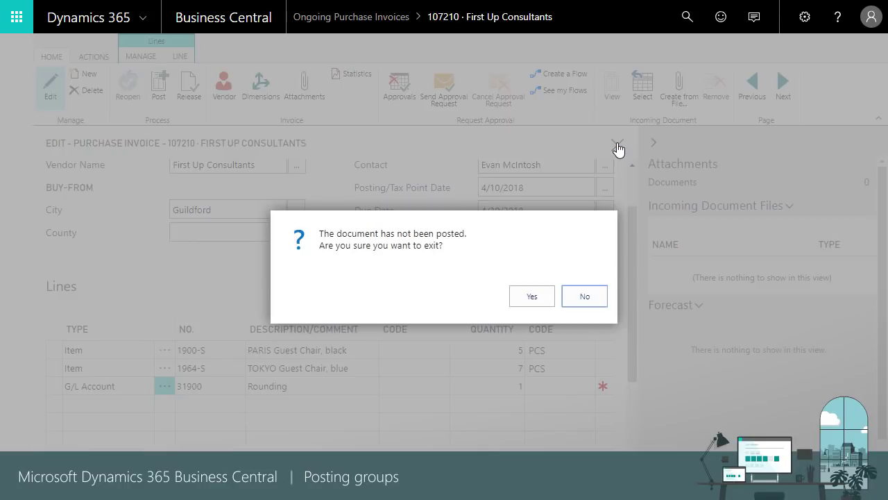
pyautogui.click(547, 296)
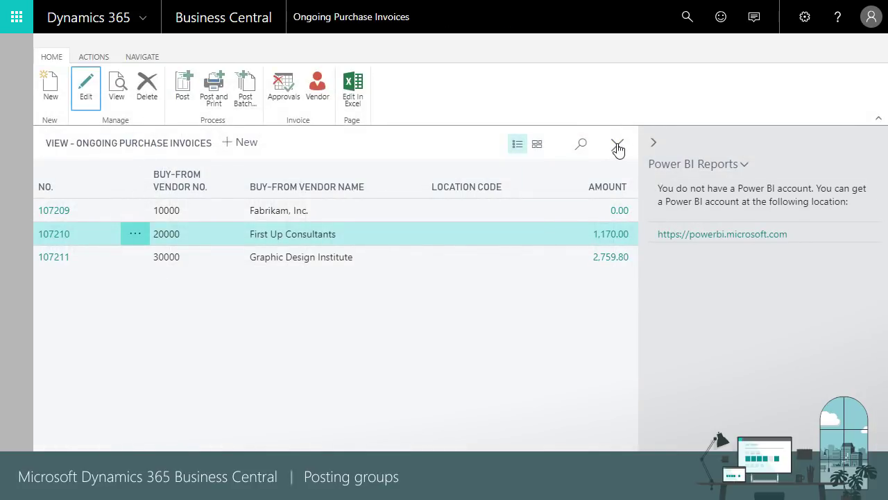
pyautogui.click(617, 144)
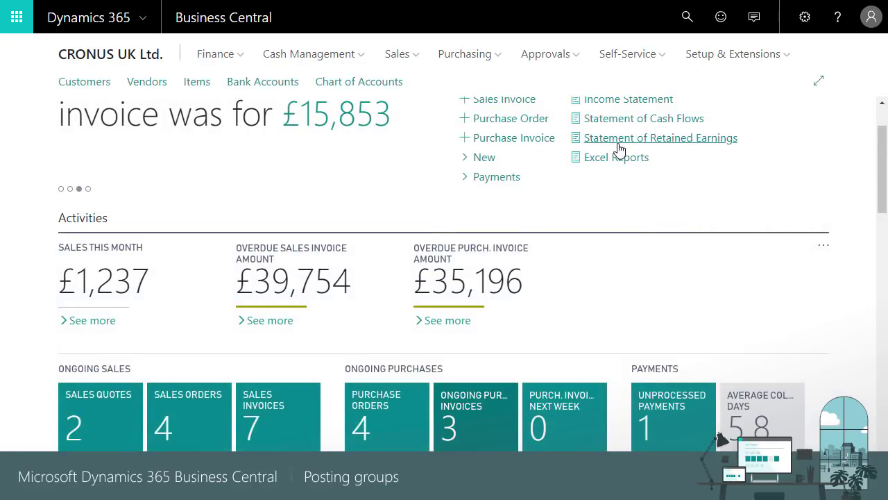